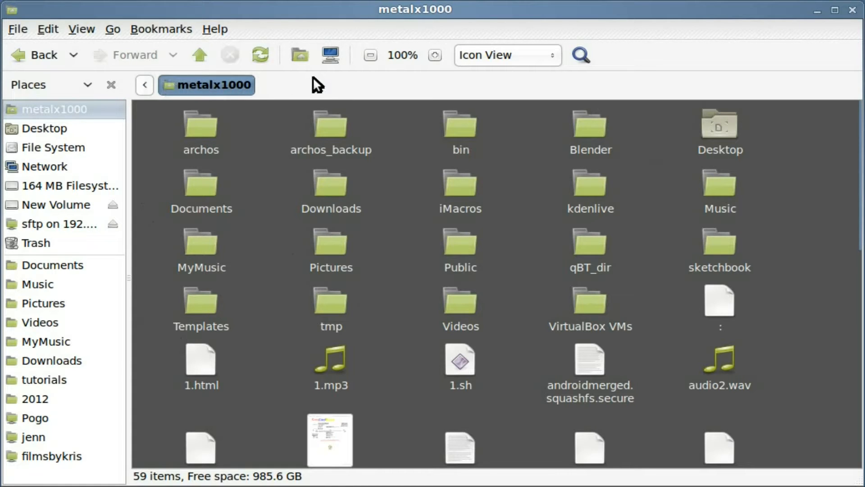
- Replace the location address with ssh://192.168.1.6
key(ctrl+l)
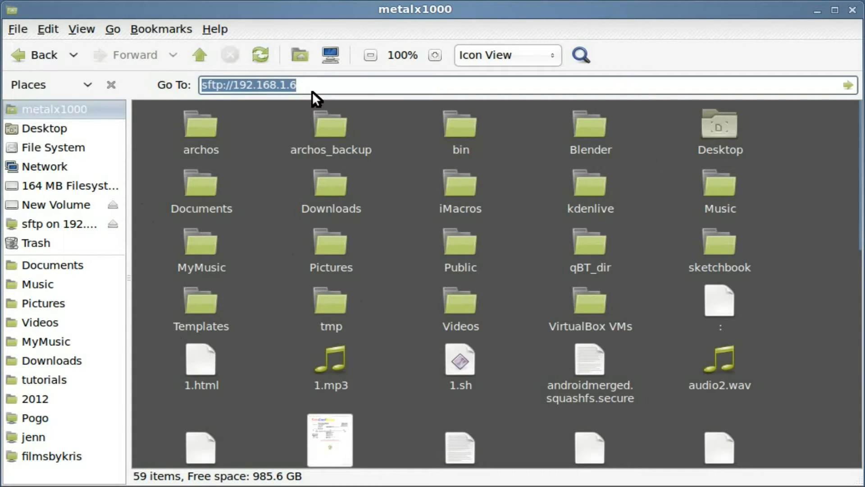
click(322, 84)
key(ctrl+a)
key(BackSpace)
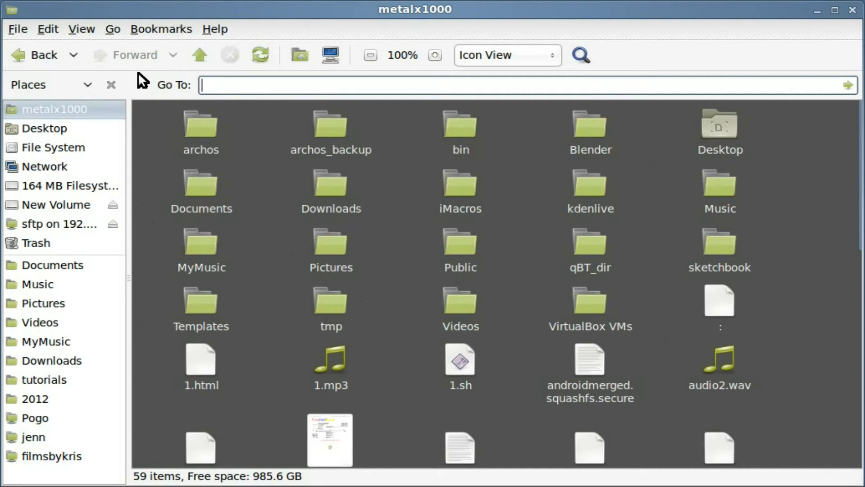
text(ssh://192)
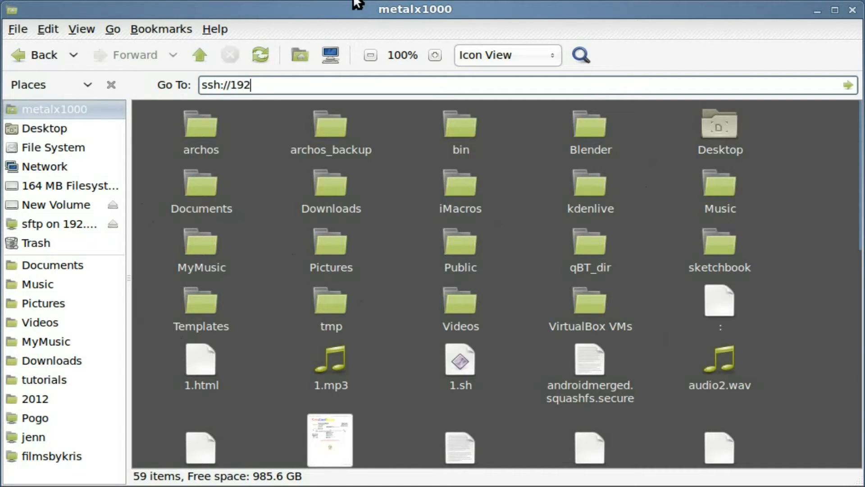
text(.168.1.6)
- Change the protocol of the 192.168.1.6 address to sftp
key(Left)
key(Left)
key(Left)
key(Left)
key(Left)
key(Left)
key(Left)
key(Left)
key(Left)
key(Left)
key(Left)
key(Left)
key(Left)
key(Left)
key(Delete)
key(BackSpace)
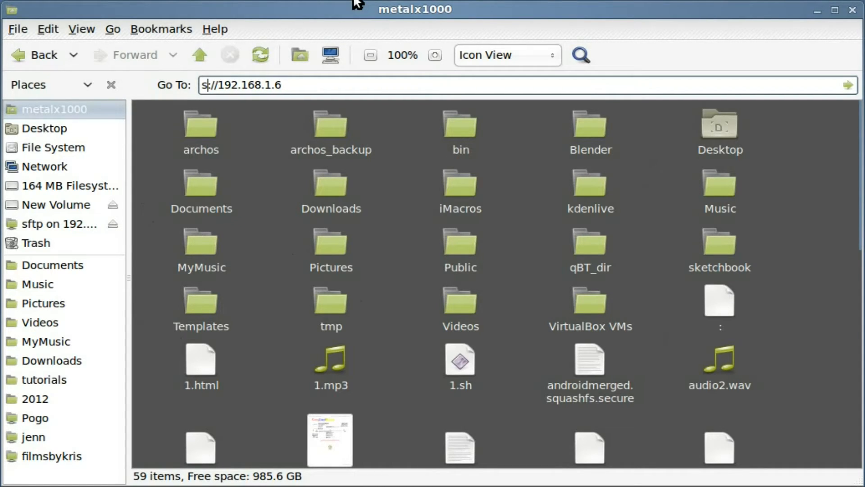
text(ftp)
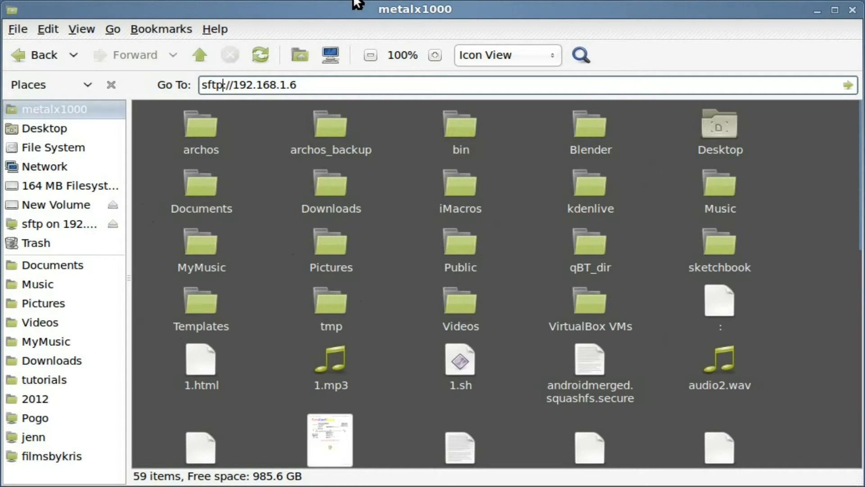
- Insert the account's user name and @ before the IP address, and connect despite the unknown host identity
key(Right)
key(Right)
key(Right)
text(jenn)
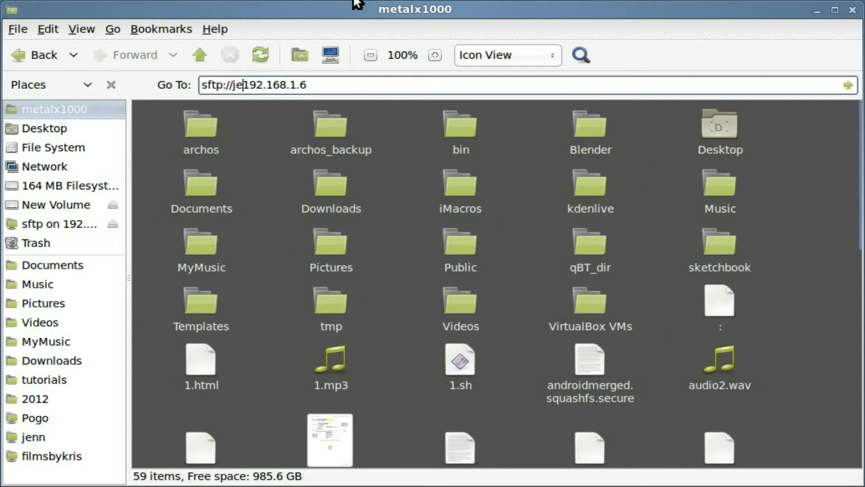
text(@)
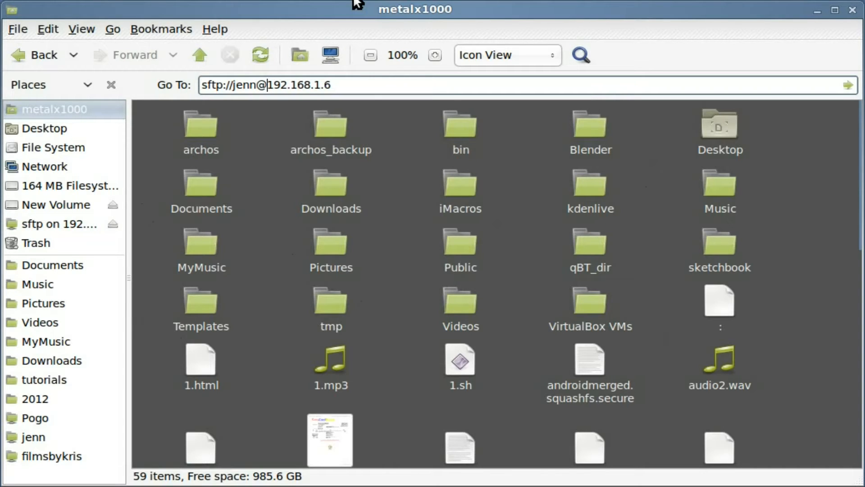
key(Return)
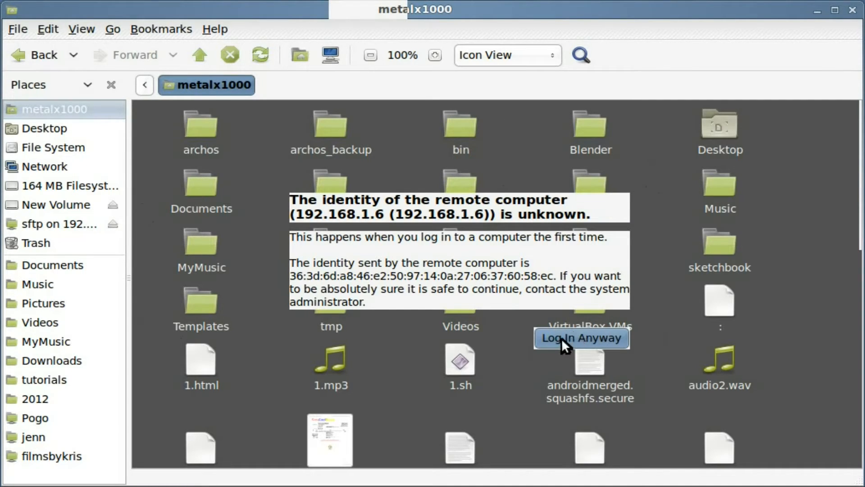
click(562, 338)
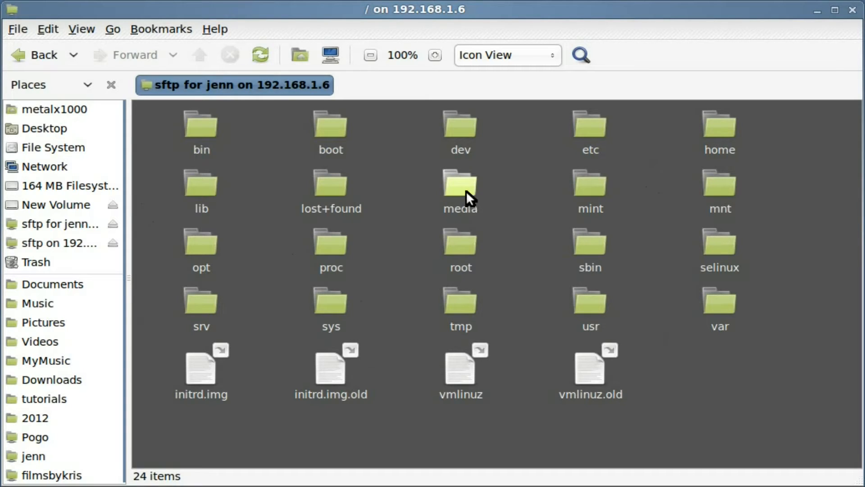
- Bookmark the remote media folder below Downloads and rename the bookmark as "media on" followed by the remote user name
drag(466, 191, 76, 450)
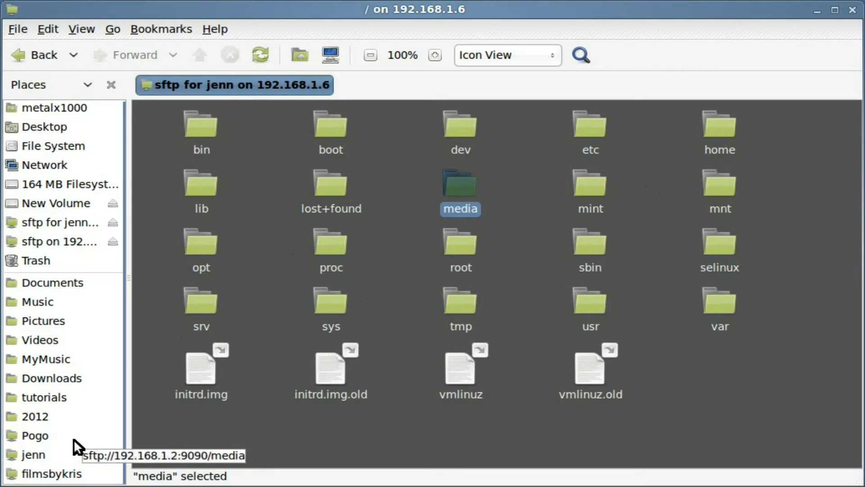
drag(469, 191, 91, 387)
right_click(39, 394)
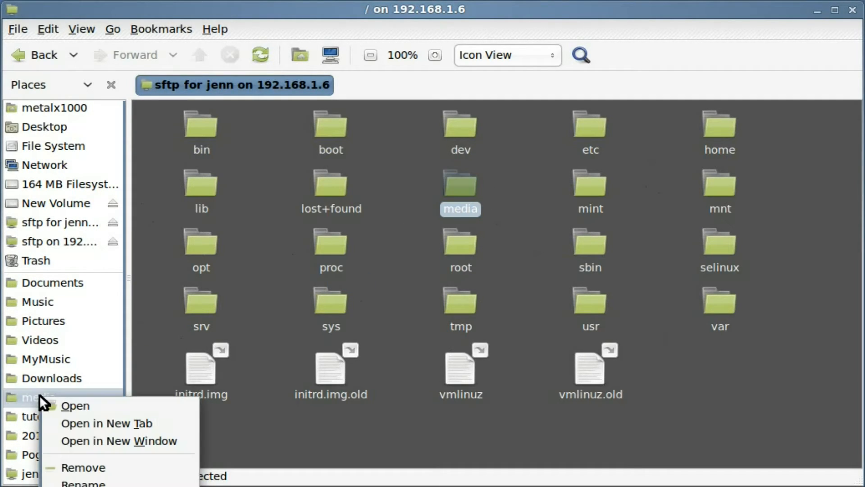
click(112, 482)
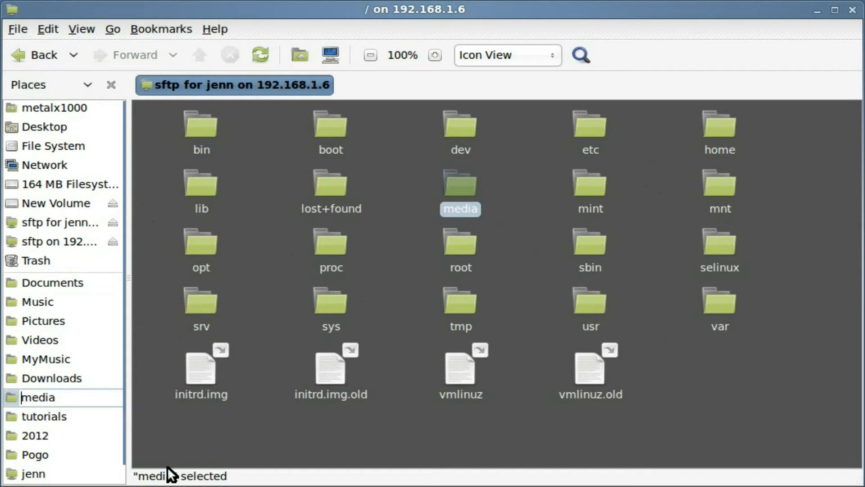
key(End)
text(on jenn)
key(Return)
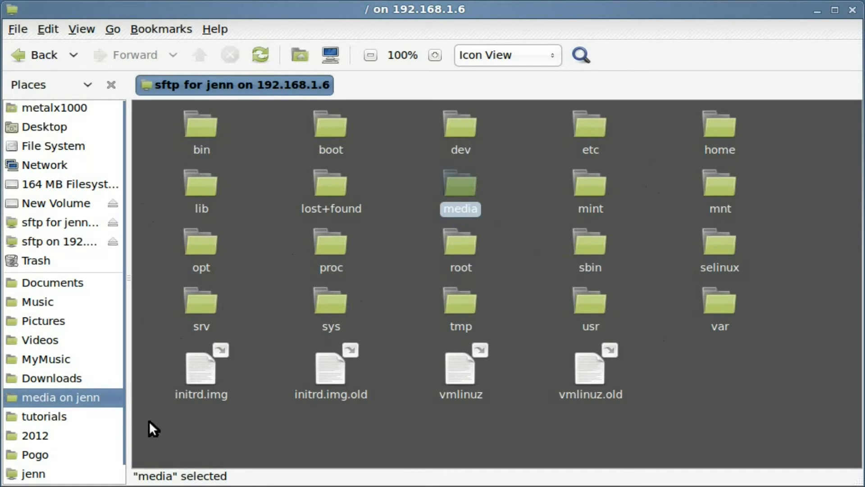
- Remove the renamed media bookmark
right_click(68, 397)
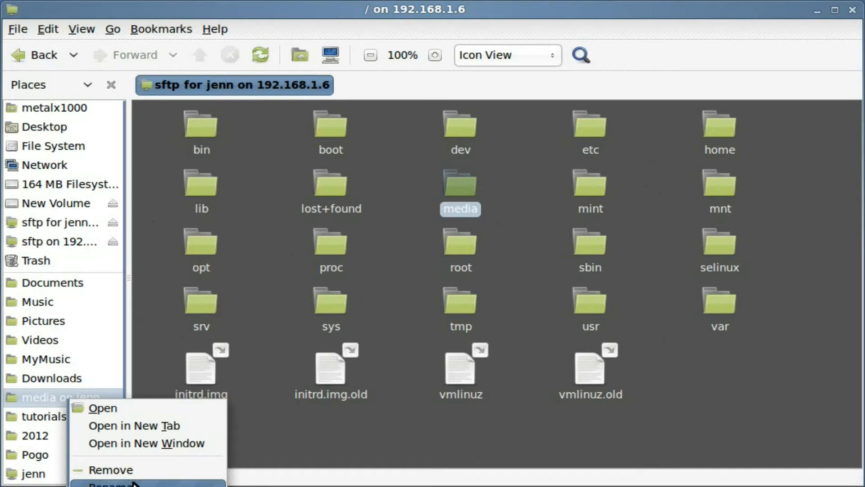
click(152, 468)
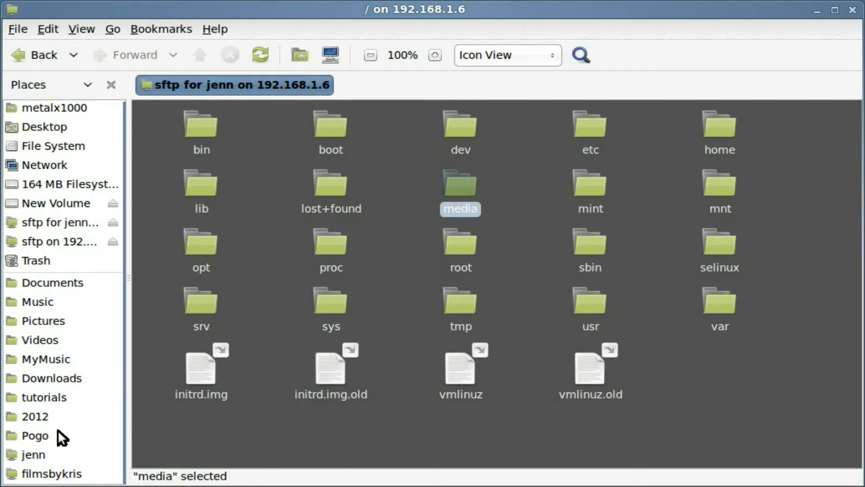
- Open the Pogo bookmark, followed by the bookmark for the remote user's home folder directly below it
click(43, 437)
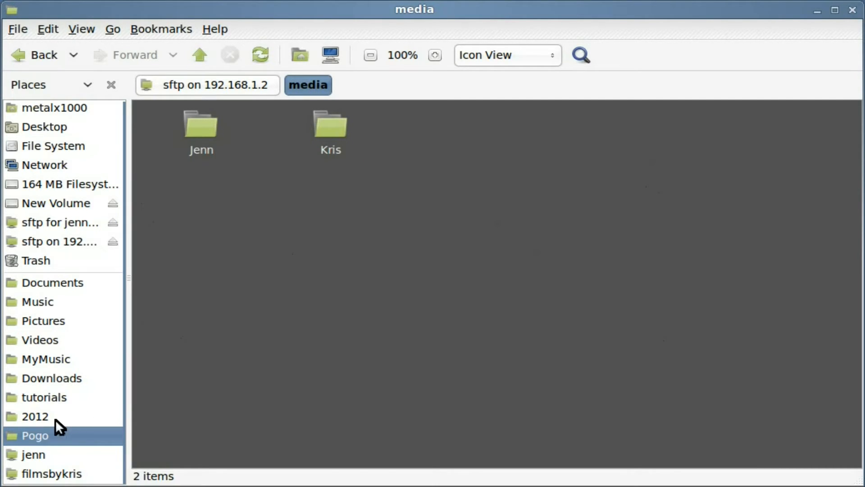
click(47, 449)
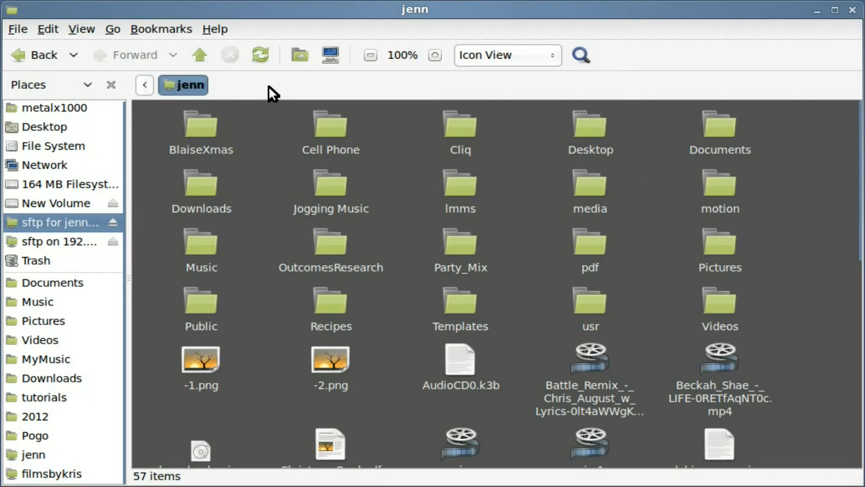
- Strip the home folder path from the remote sftp address and append port :8080
key(ctrl+l)
key(End)
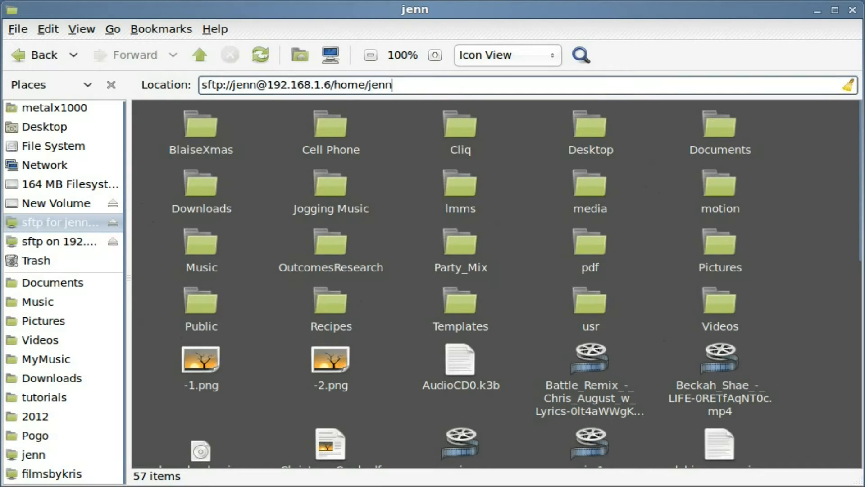
key(BackSpace)
key(BackSpace)
key(BackSpace)
key(BackSpace)
key(BackSpace)
key(BackSpace)
key(BackSpace)
key(BackSpace)
key(BackSpace)
key(BackSpace)
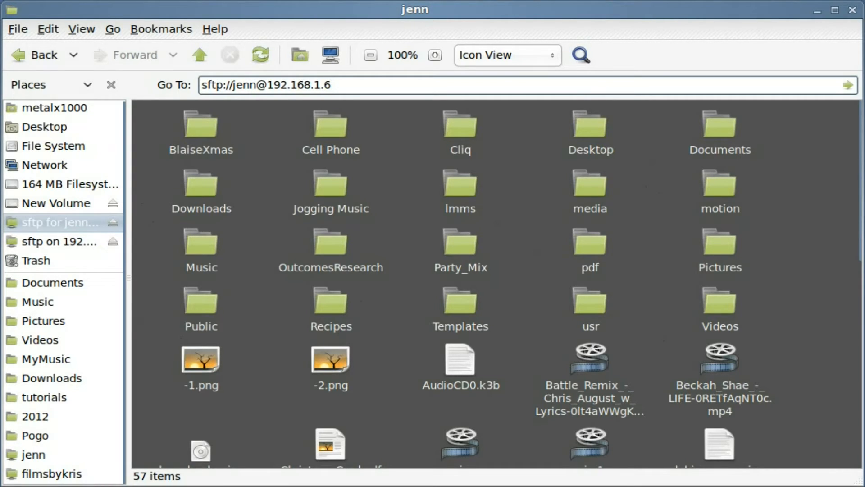
text(:8080)
- Clear the entire location address
key(BackSpace)
key(BackSpace)
key(BackSpace)
key(BackSpace)
key(BackSpace)
key(BackSpace)
key(BackSpace)
key(BackSpace)
key(BackSpace)
key(BackSpace)
key(BackSpace)
key(BackSpace)
key(BackSpace)
key(BackSpace)
key(BackSpace)
key(BackSpace)
key(BackSpace)
key(BackSpace)
key(BackSpace)
key(BackSpace)
key(BackSpace)
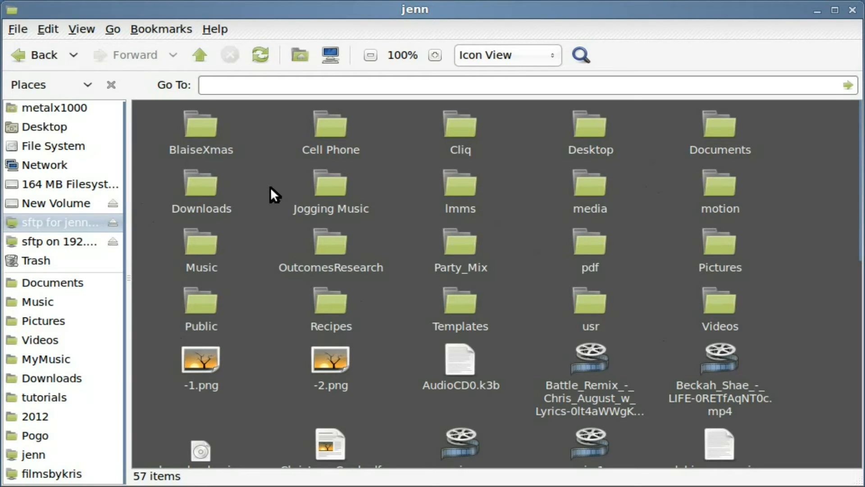
- Show hidden files and open the .gvfs folder in the remote home folder
key(ctrl+h)
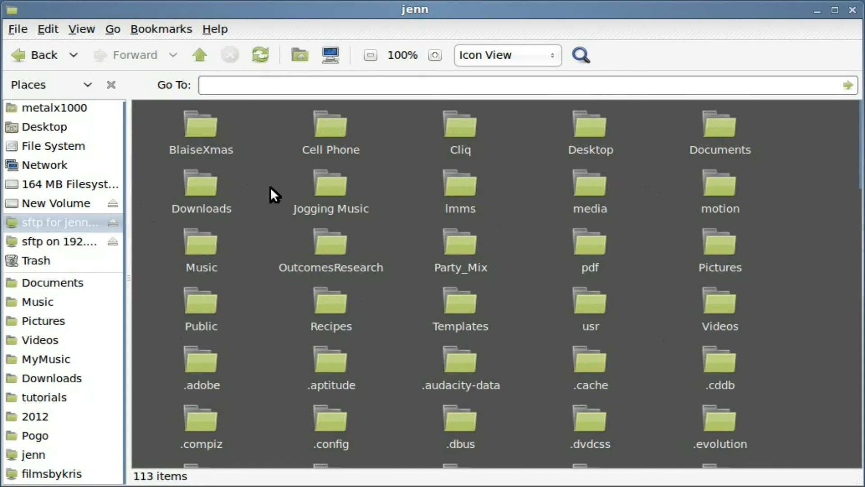
text(.gv)
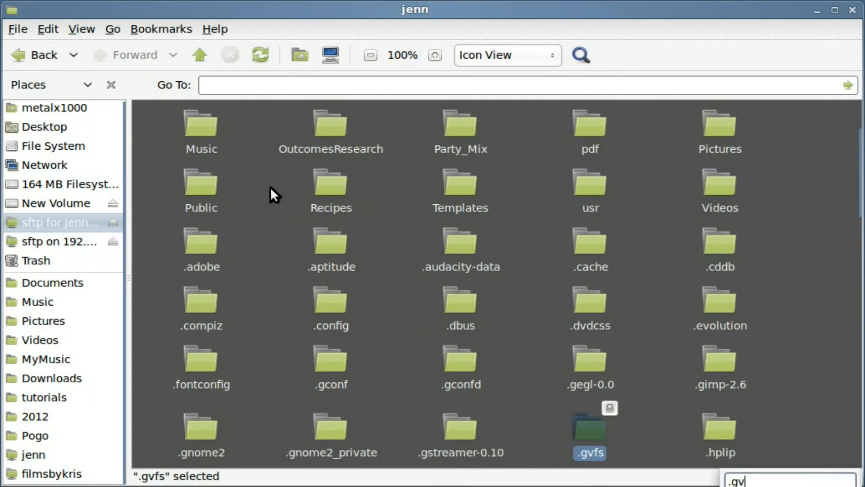
double_click(587, 429)
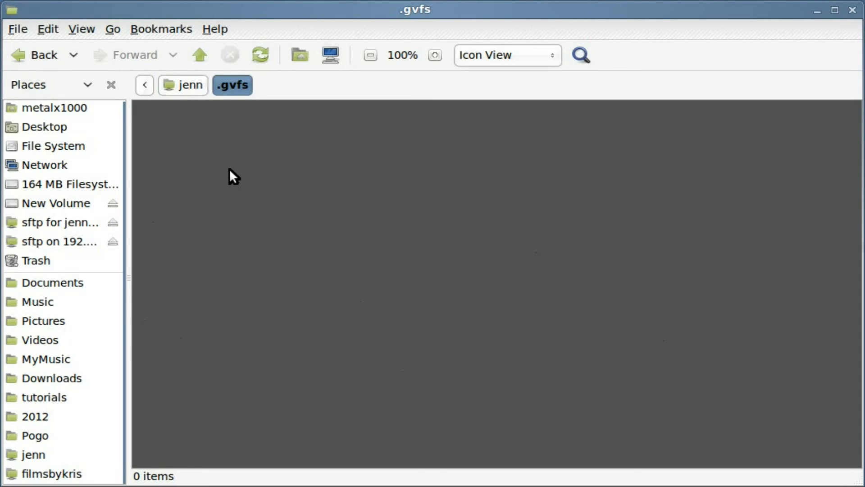
- Go to the local home folder, open its .gvfs folder and refresh the contents
click(304, 56)
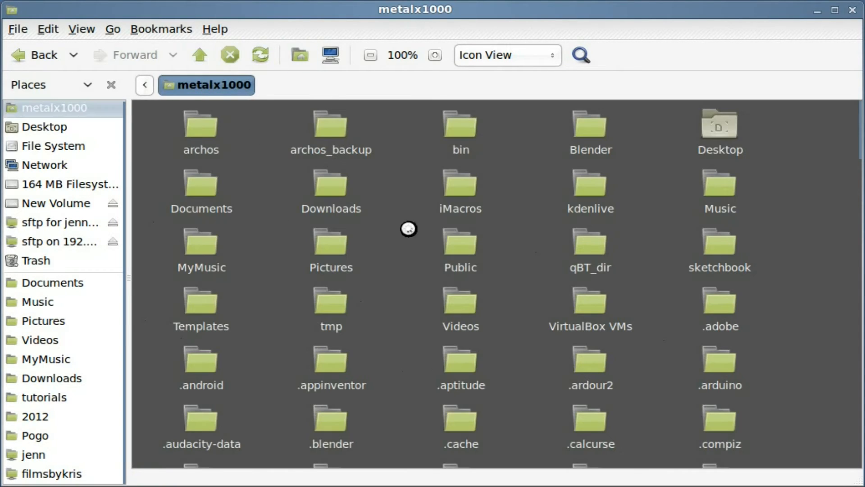
text(.gv)
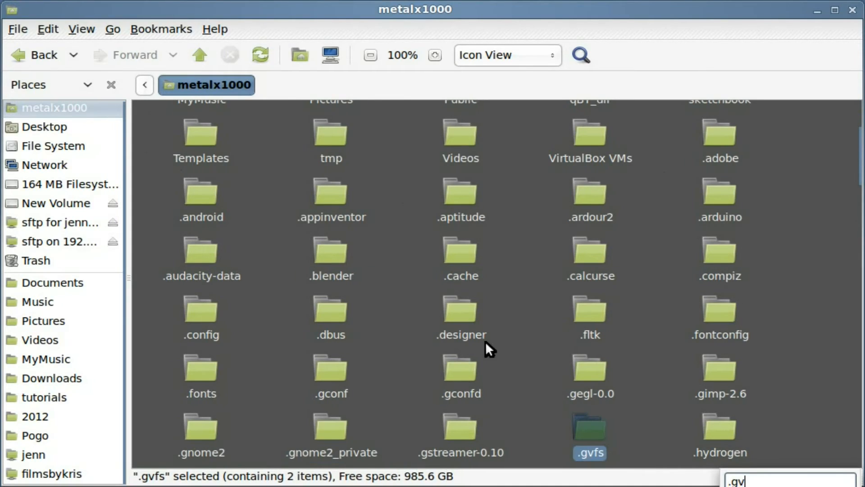
double_click(593, 424)
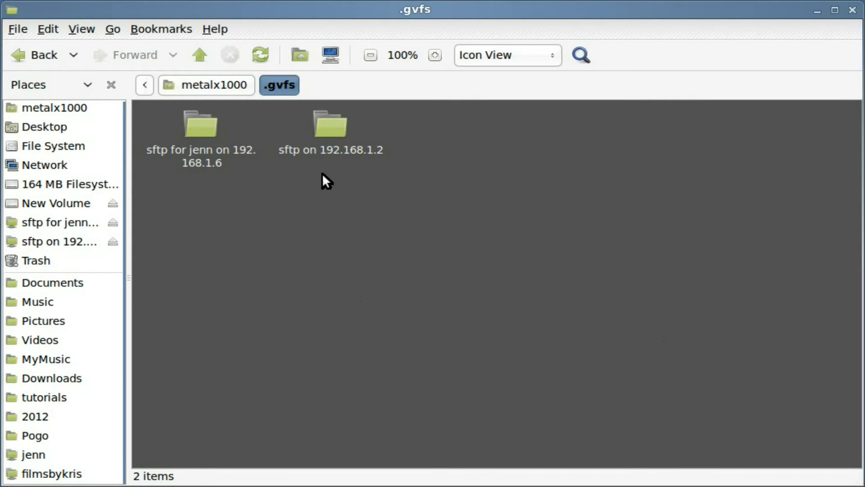
key(F5)
click(187, 76)
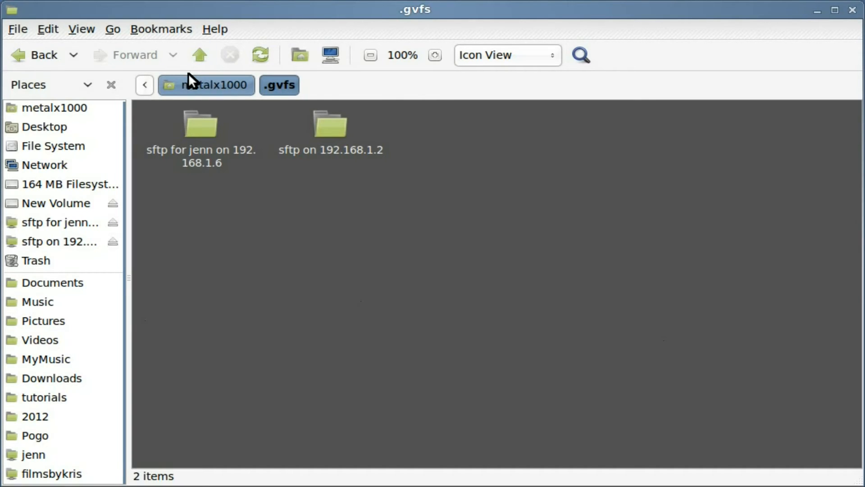